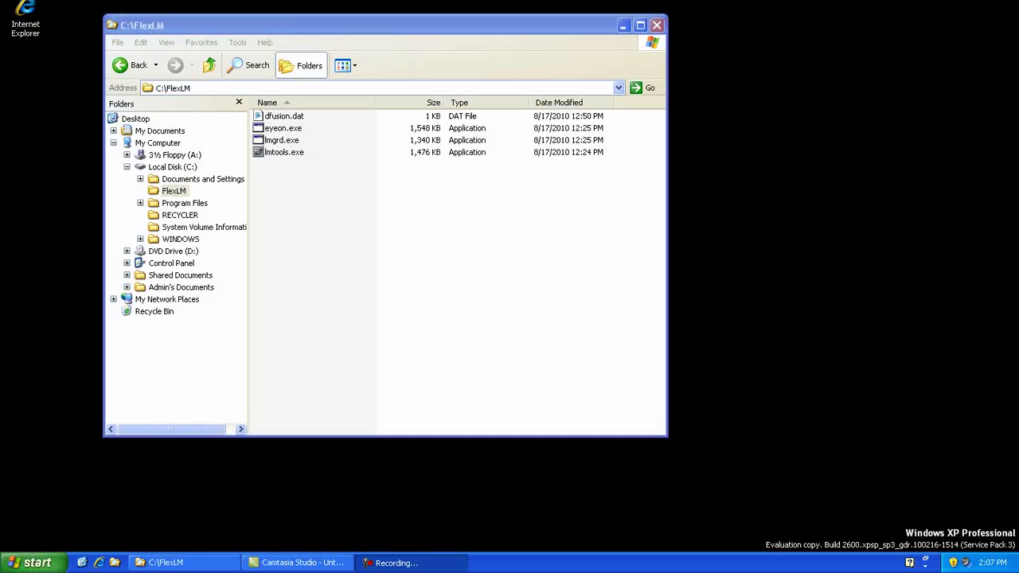
# Step: Open the license file dfusion.dat from the C:\FlexLM folder for editing
pyautogui.click(173, 88)
pyautogui.moveTo(324, 199); pyautogui.dragTo(250, 109)
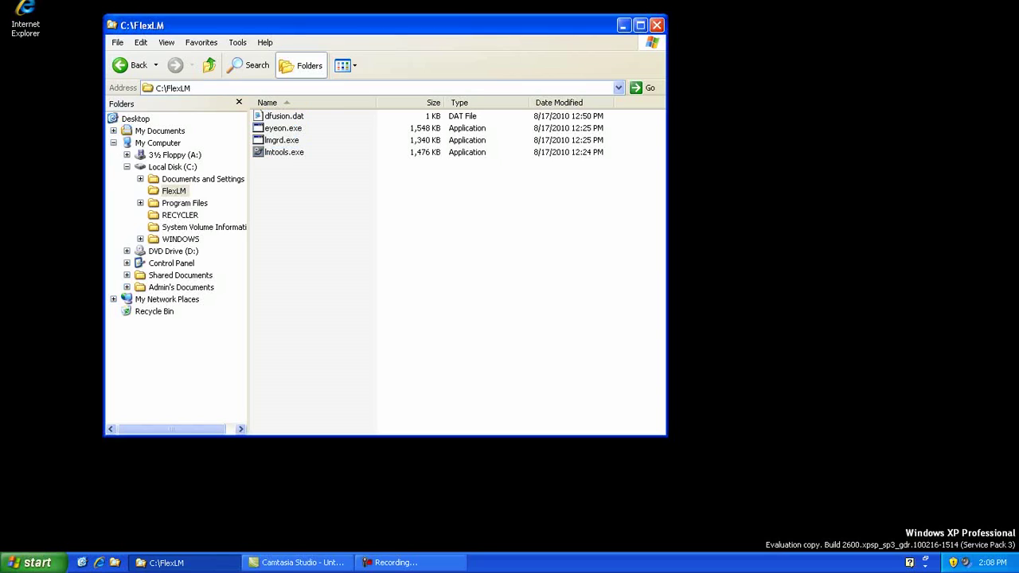
pyautogui.click(283, 116)
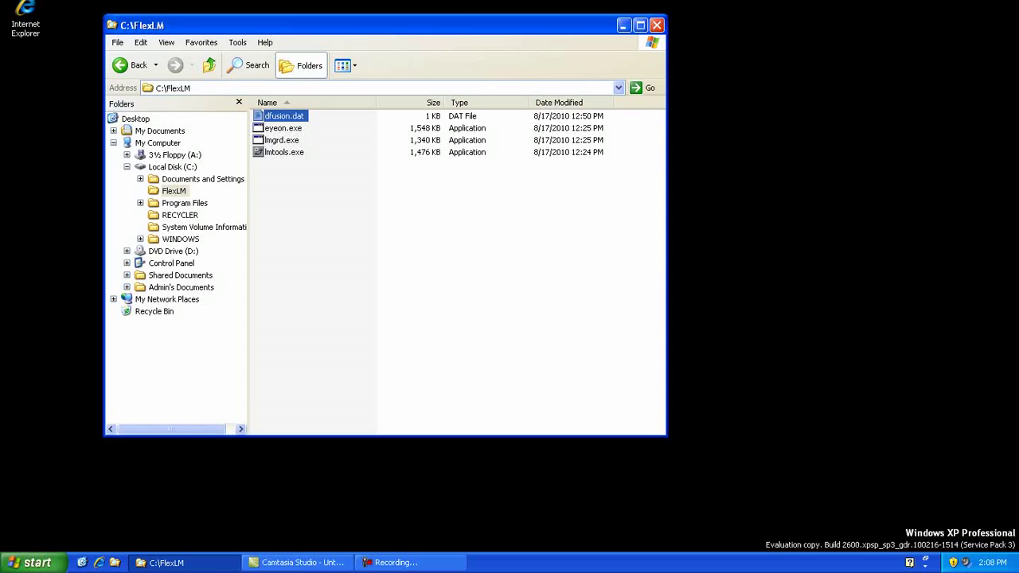
pyautogui.press('Return')
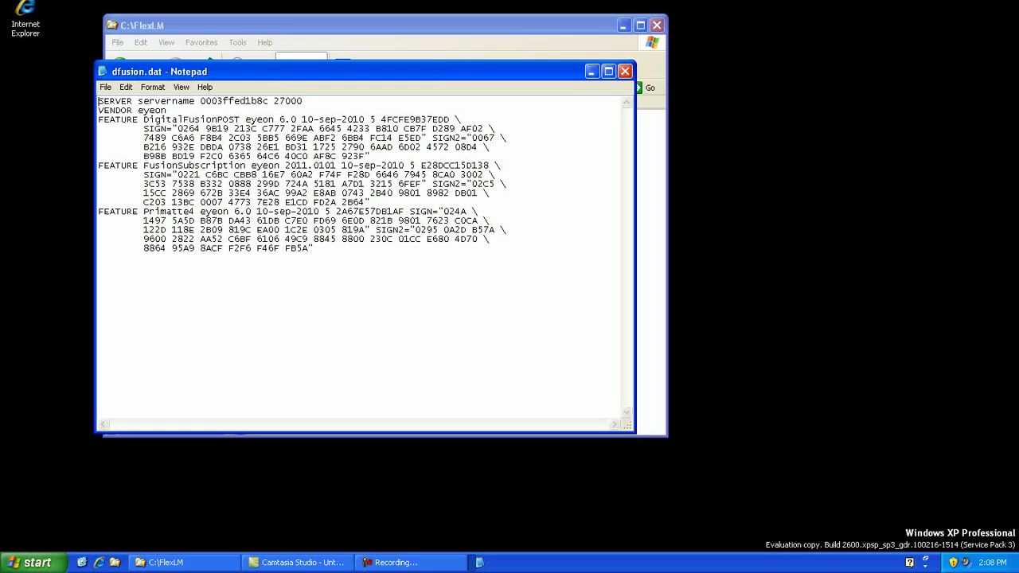
# Step: Replace the placeholder servername on the SERVER line with virtual_server, then save and close the license file
pyautogui.doubleClick(166, 101)
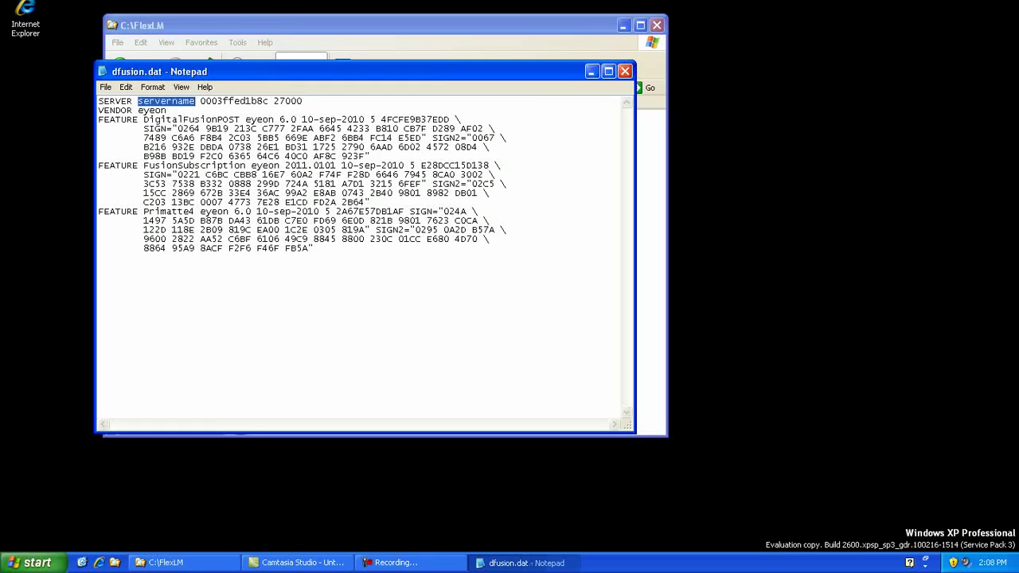
pyautogui.write('virtual_s')
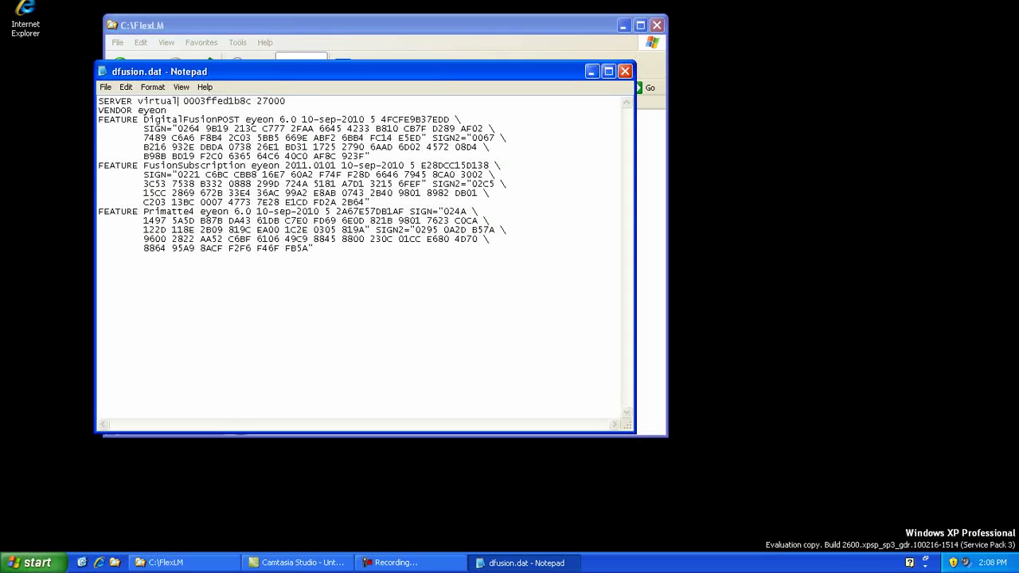
pyautogui.write('erver')
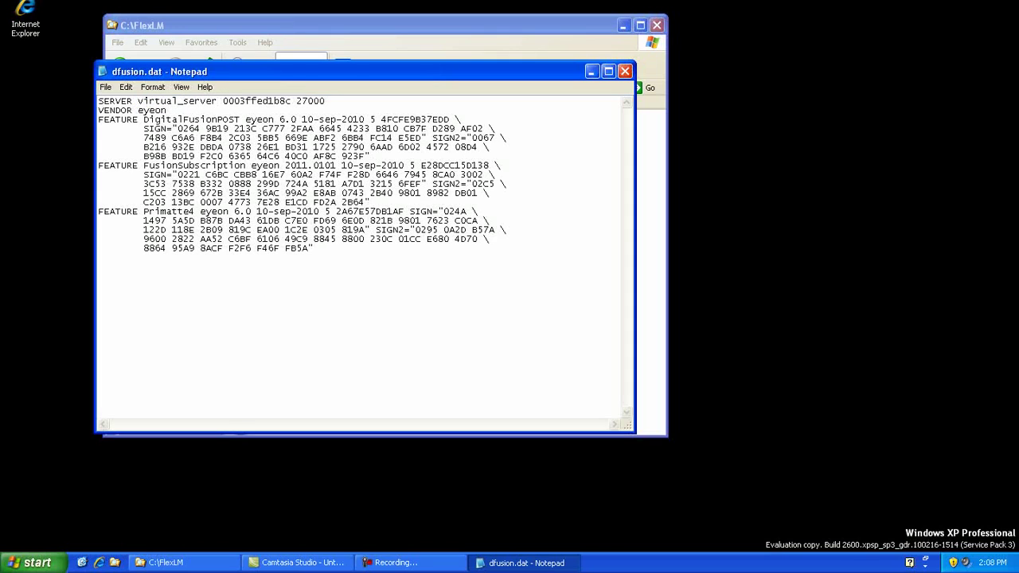
pyautogui.click(105, 87)
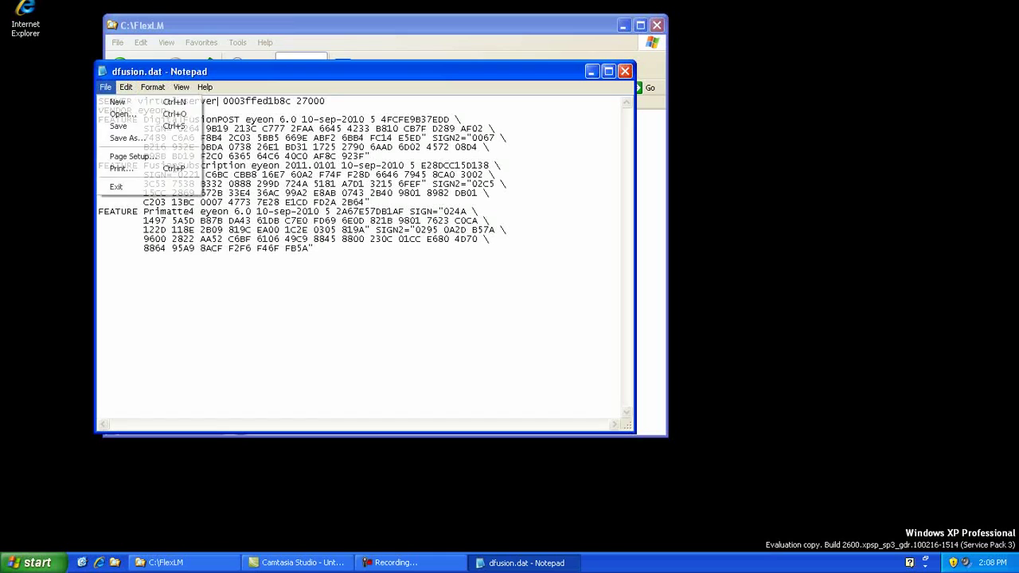
pyautogui.click(117, 125)
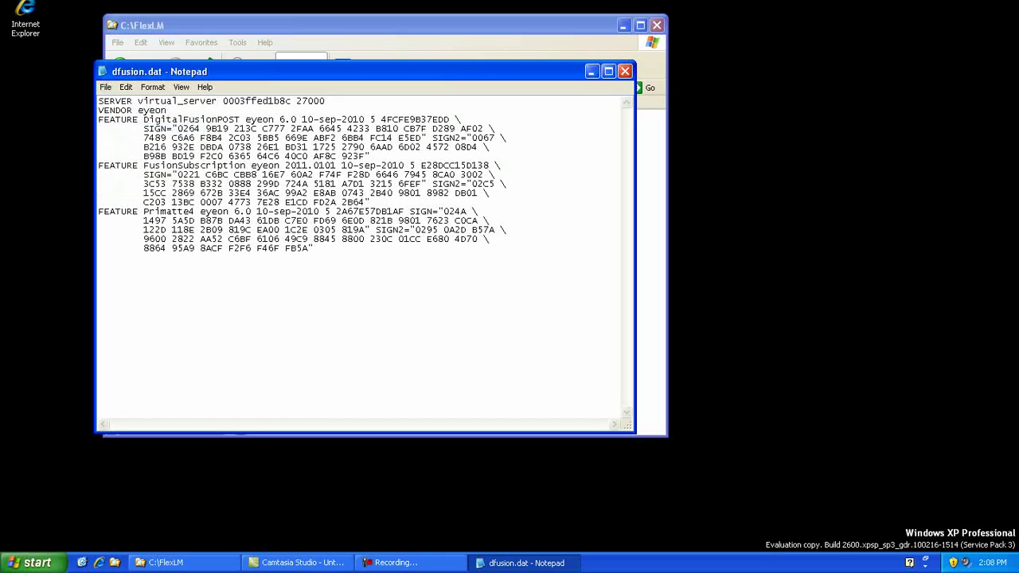
pyautogui.click(625, 70)
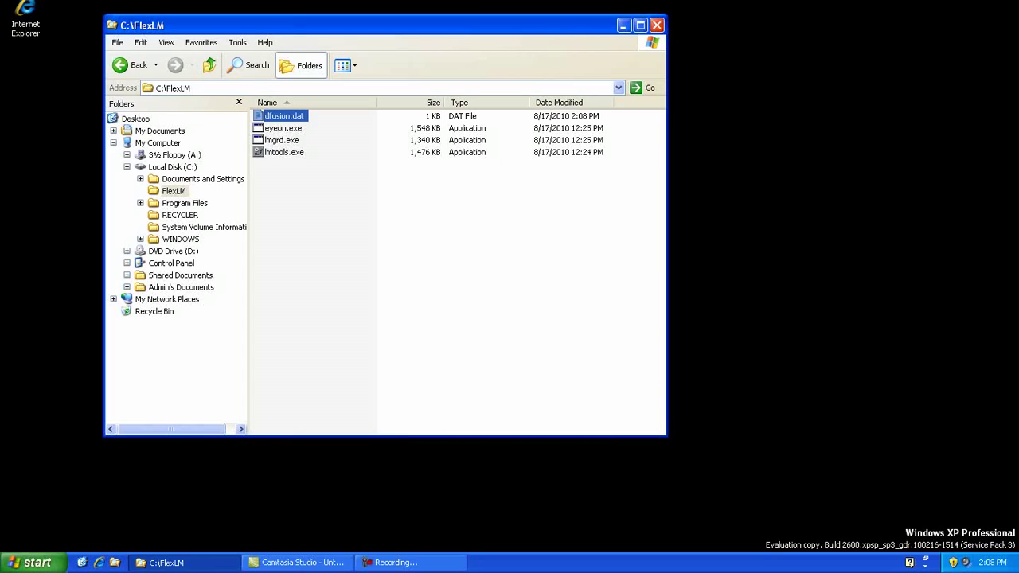
# Step: Run lmtools.exe from the FlexLM folder despite the security warning and name the service to configure eyeon
pyautogui.click(284, 153)
pyautogui.press('Return')
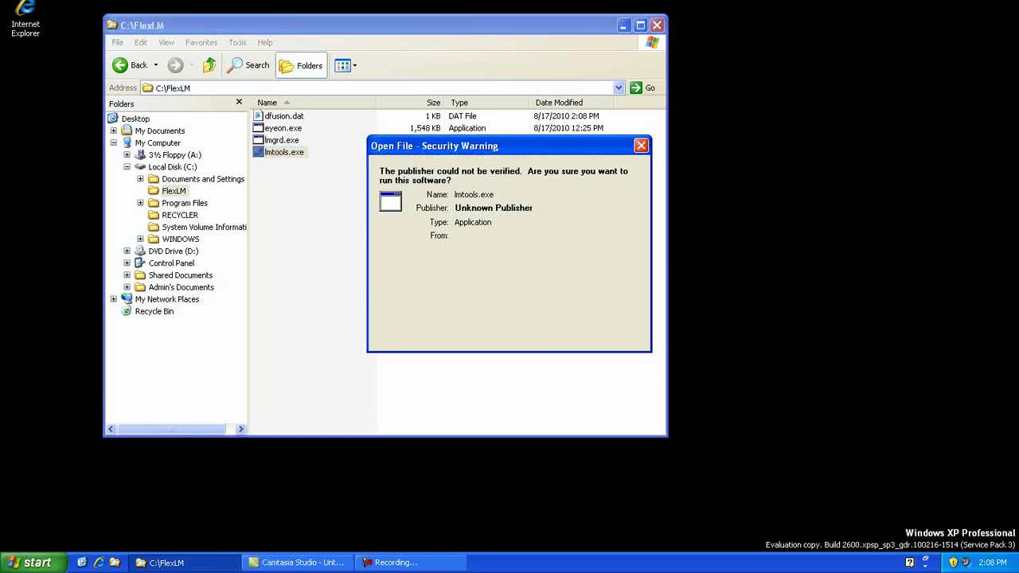
pyautogui.press('Return')
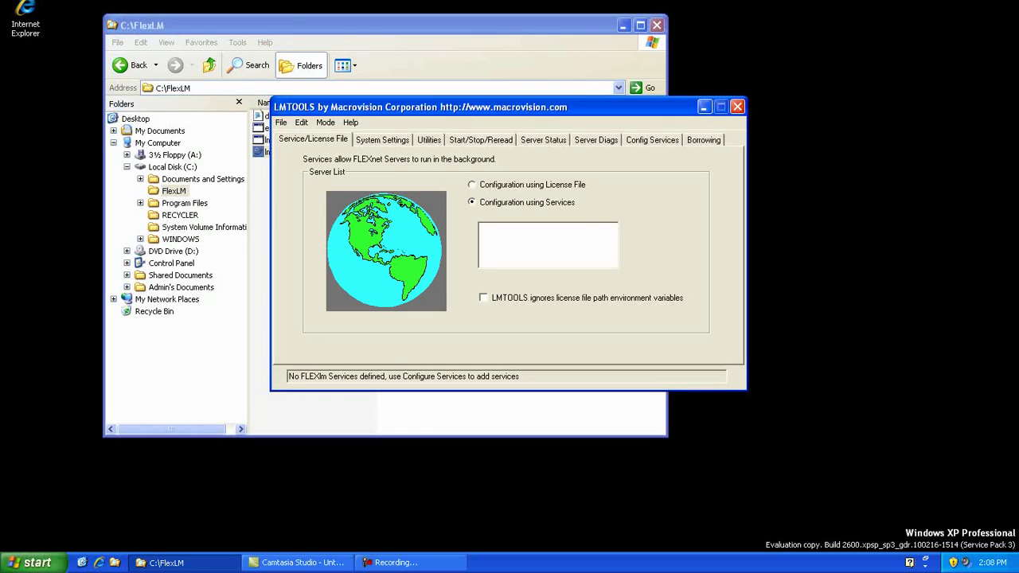
pyautogui.click(652, 139)
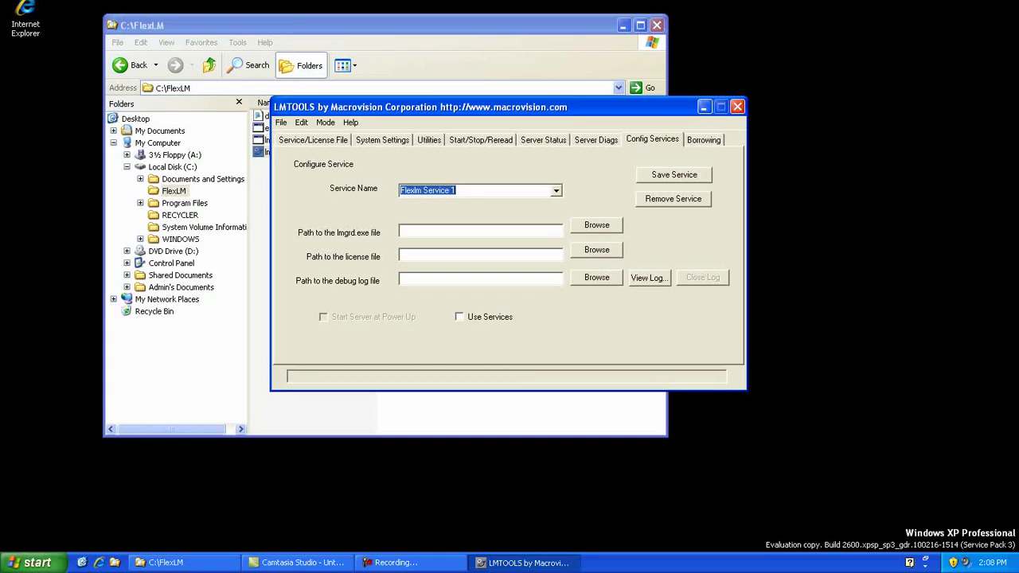
pyautogui.write('eyeon')
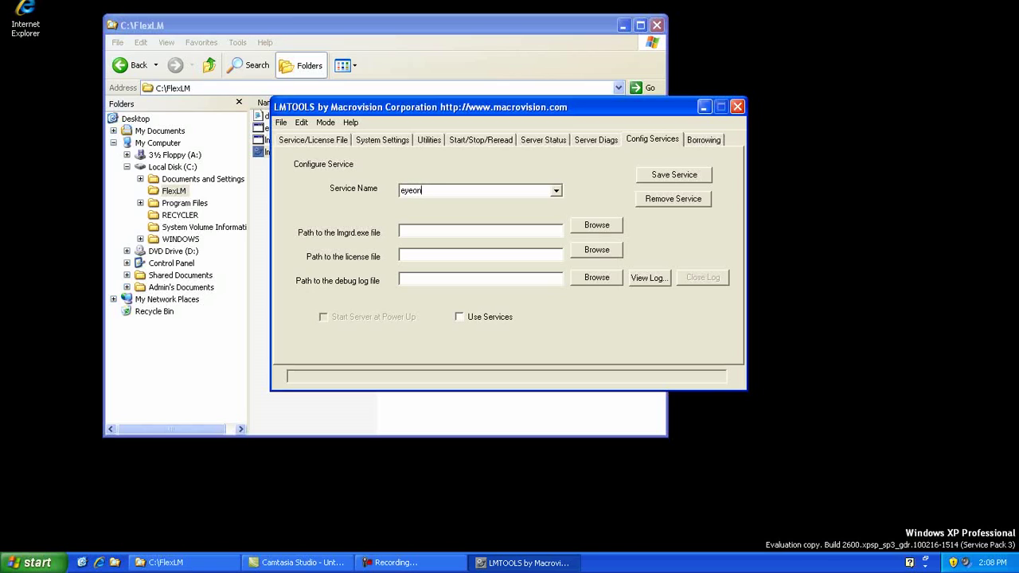
# Step: Set the service's lmgrd path to C:\FlexLM\lmgrd.exe and its license file path to C:\FlexLM\dfusion.dat
pyautogui.click(597, 225)
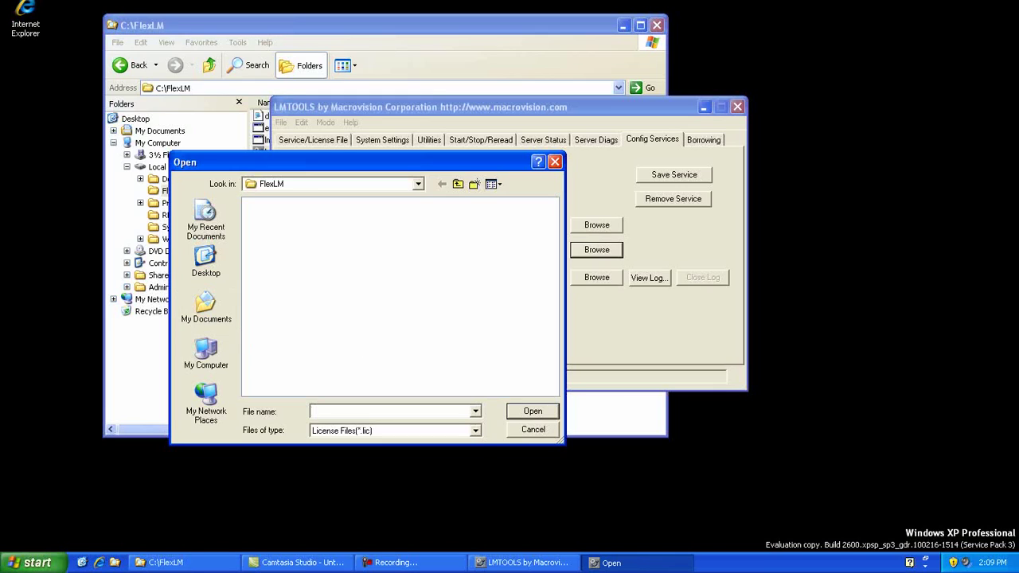
pyautogui.click(476, 430)
pyautogui.click(342, 449)
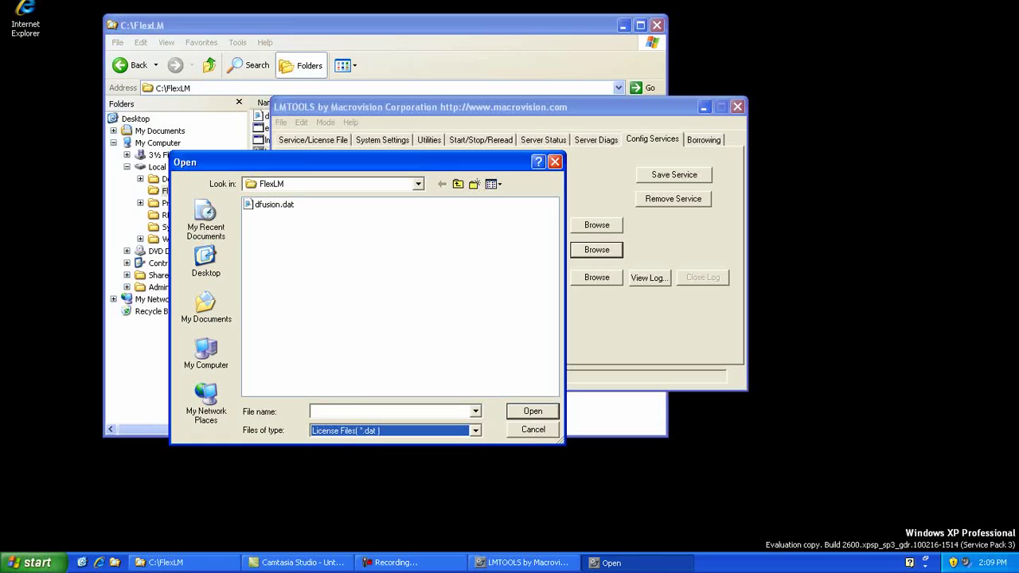
pyautogui.click(273, 205)
pyautogui.click(533, 411)
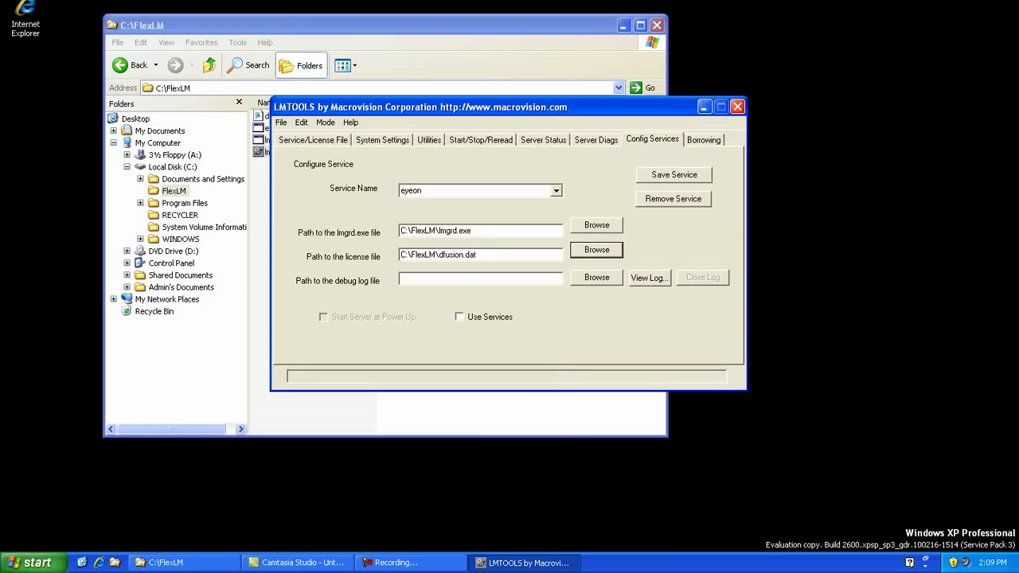
# Step: Set the service's debug log file path to a file named eyeon in C:\FlexLM
pyautogui.click(597, 278)
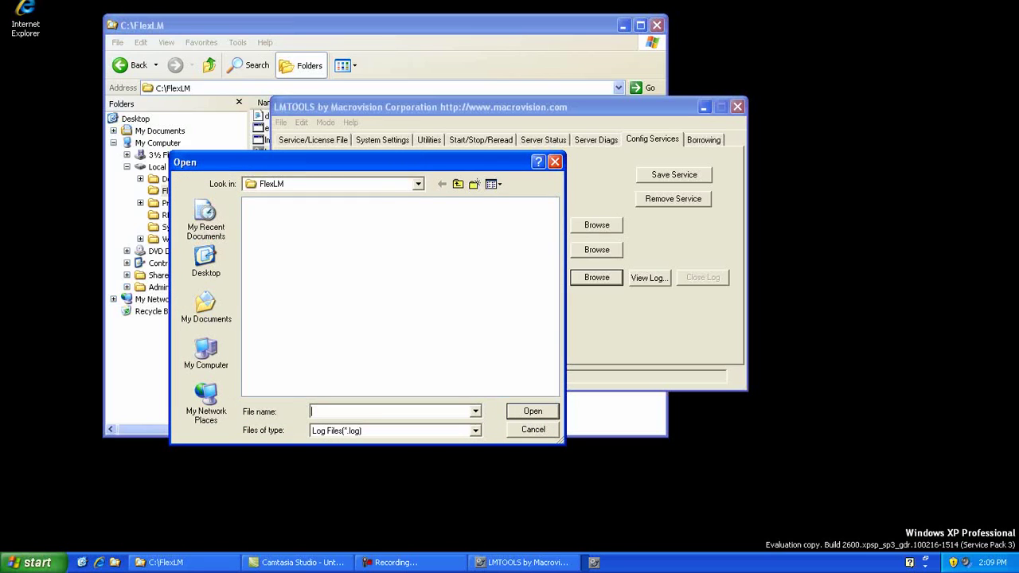
pyautogui.write('e')
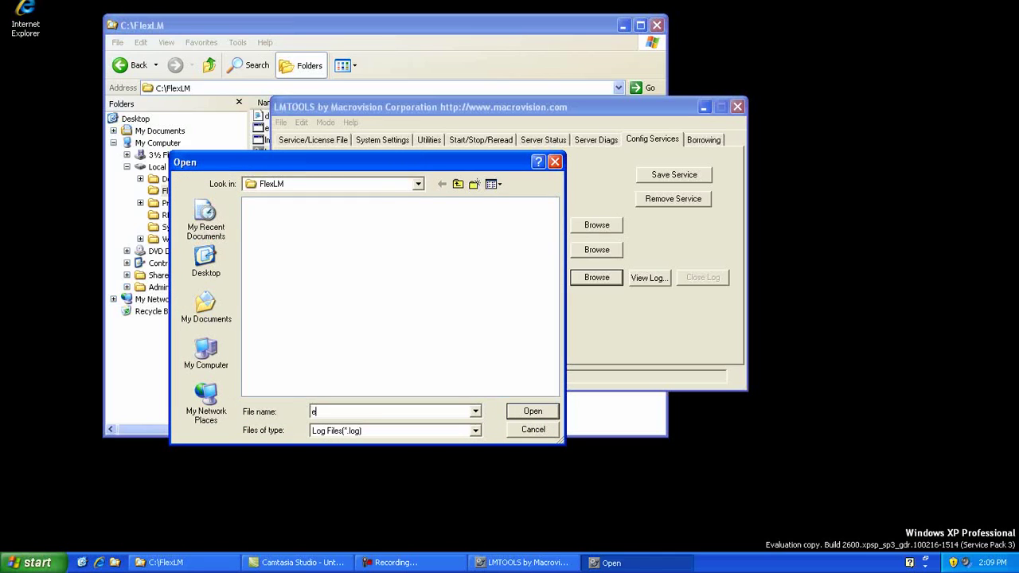
pyautogui.write('yeon')
pyautogui.press('Return')
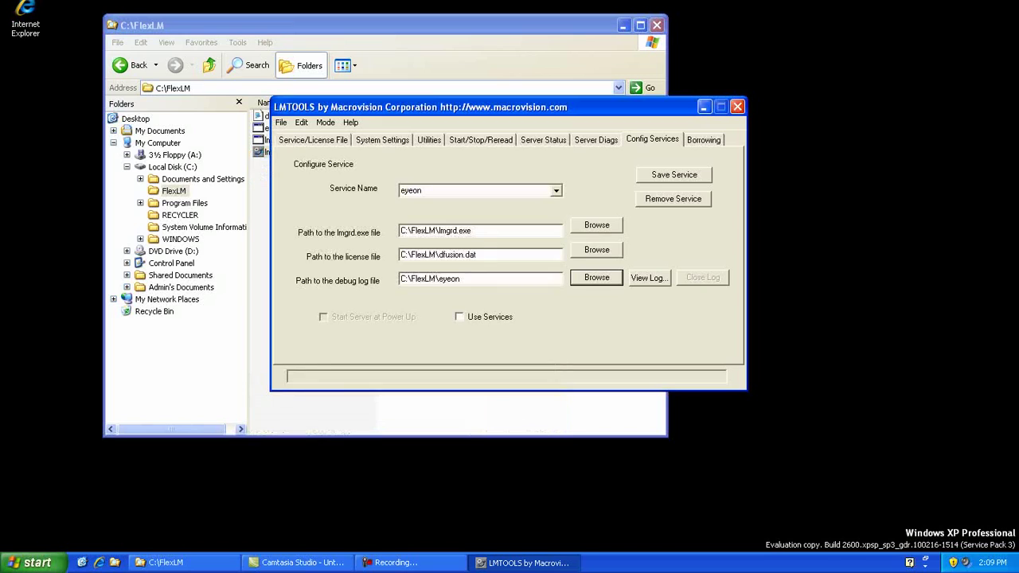
# Step: Enable Use Services and Start Server at Power Up for the eyeon service and save its settings
pyautogui.click(459, 317)
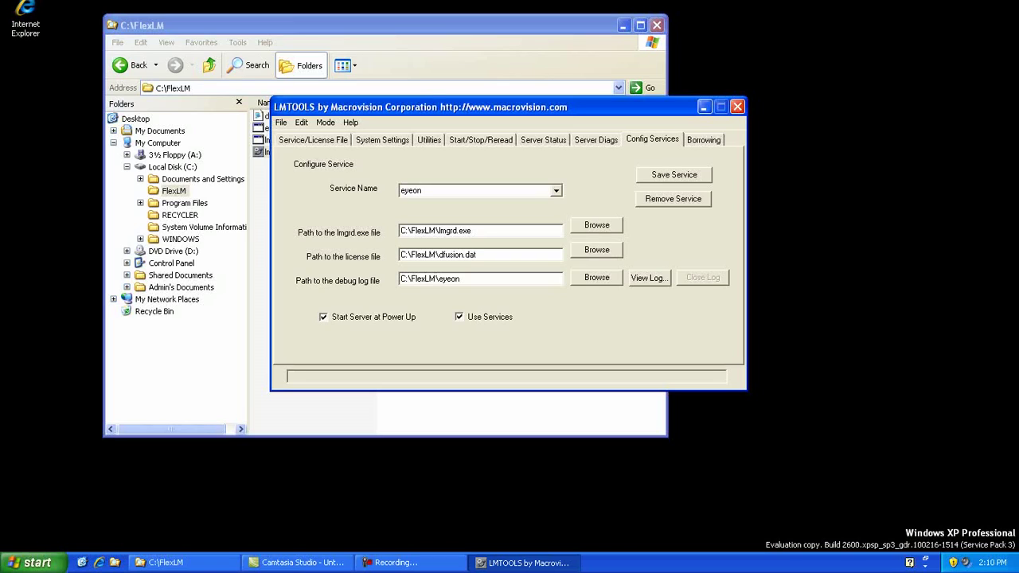
pyautogui.click(674, 175)
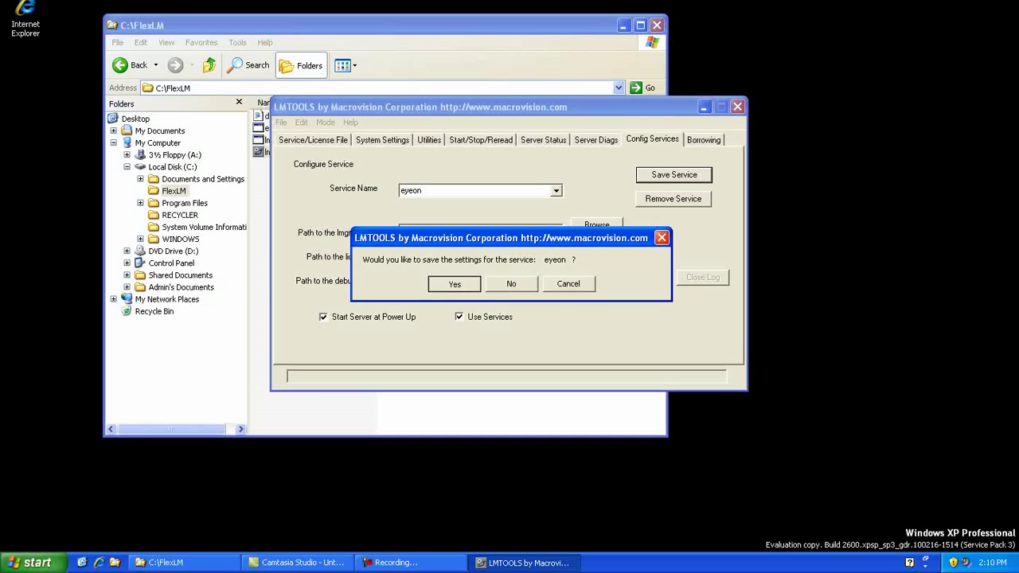
pyautogui.press('Return')
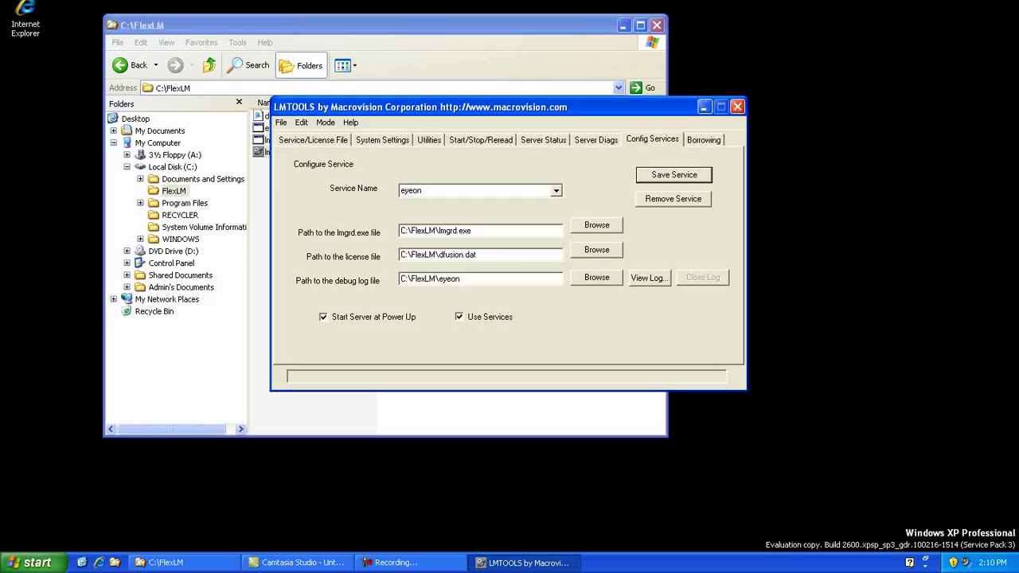
# Step: Start the eyeon license server, check its start status message, and close LMTOOLS
pyautogui.click(481, 139)
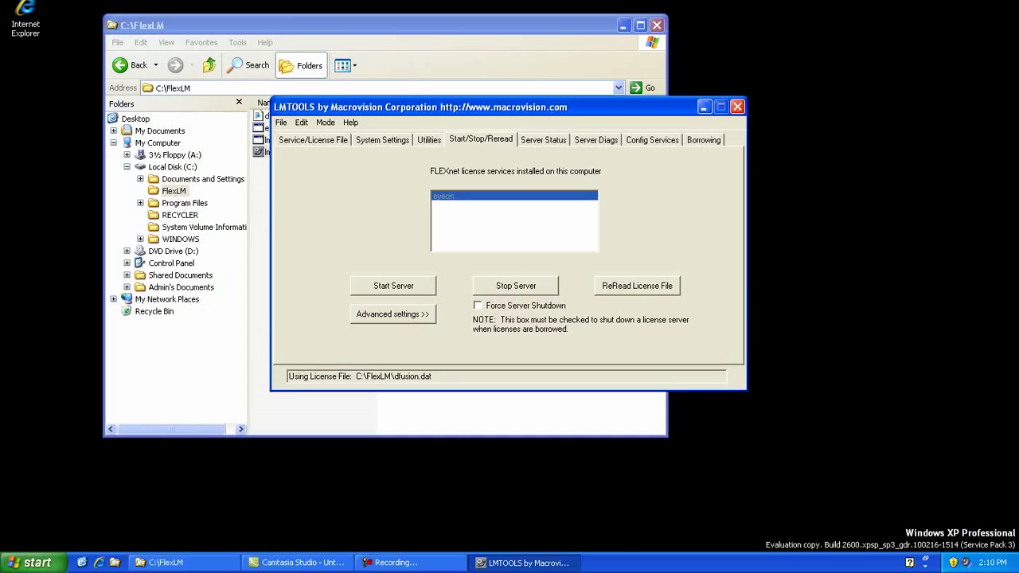
pyautogui.click(393, 285)
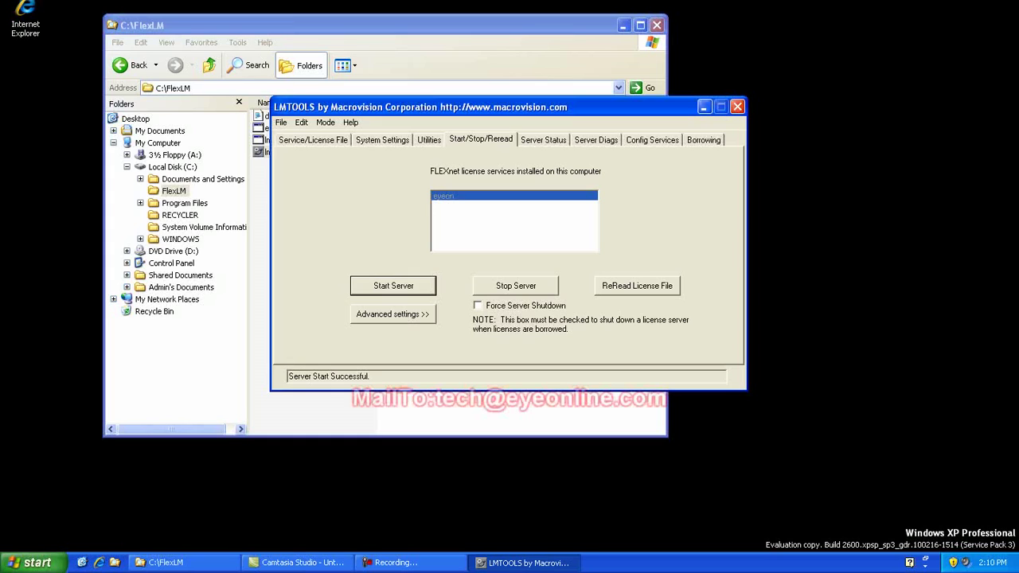
pyautogui.moveTo(372, 376); pyautogui.dragTo(288, 376)
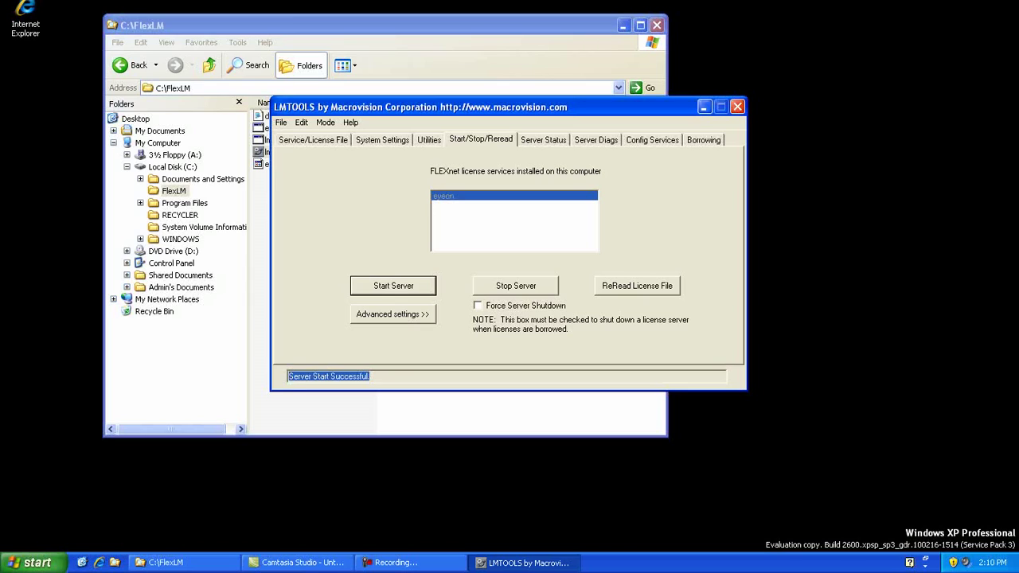
pyautogui.click(737, 106)
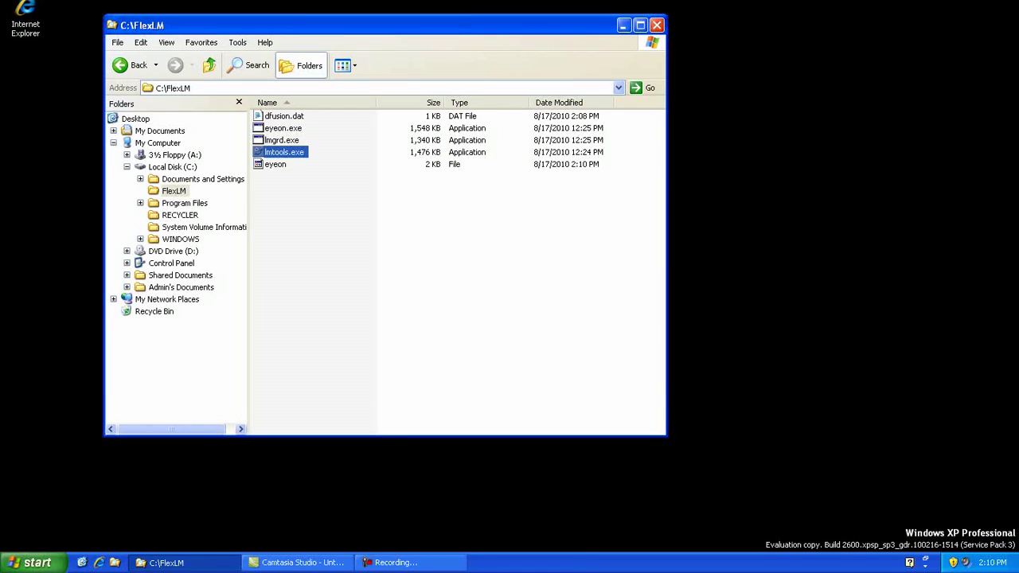
# Step: Open the Windows Environment Variables settings from the computer's advanced system properties
pyautogui.click(32, 563)
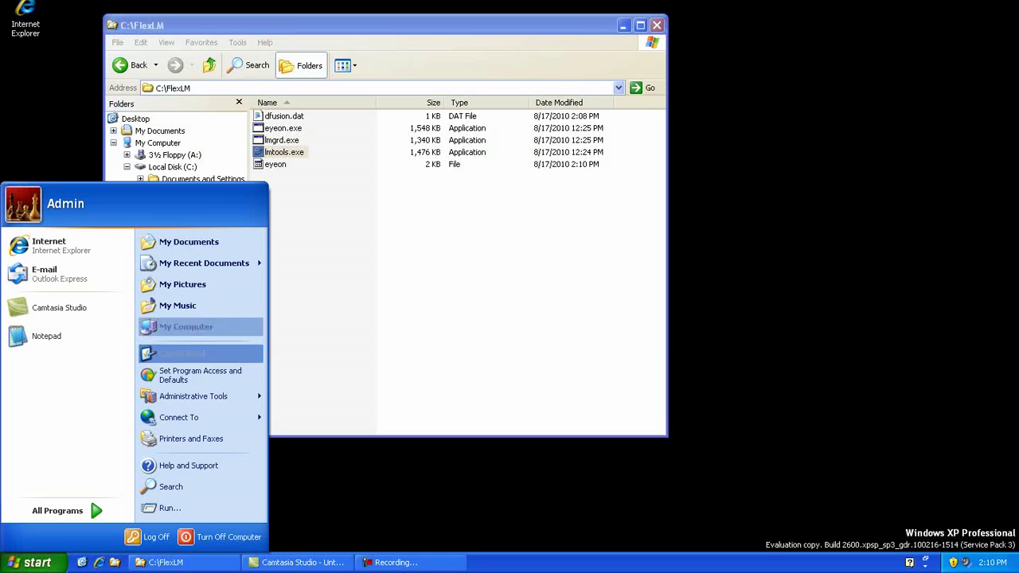
pyautogui.rightClick(197, 326)
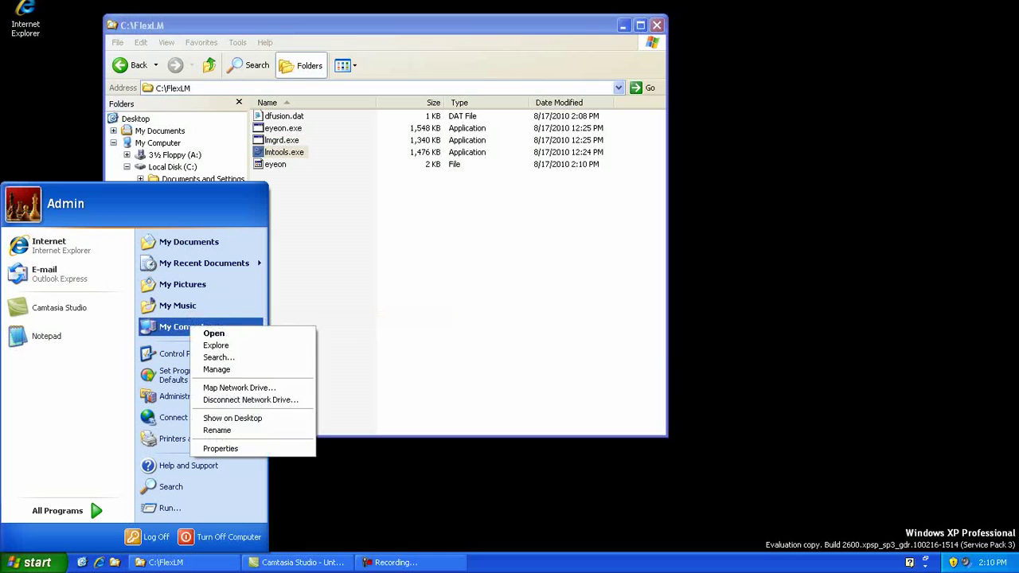
pyautogui.click(231, 449)
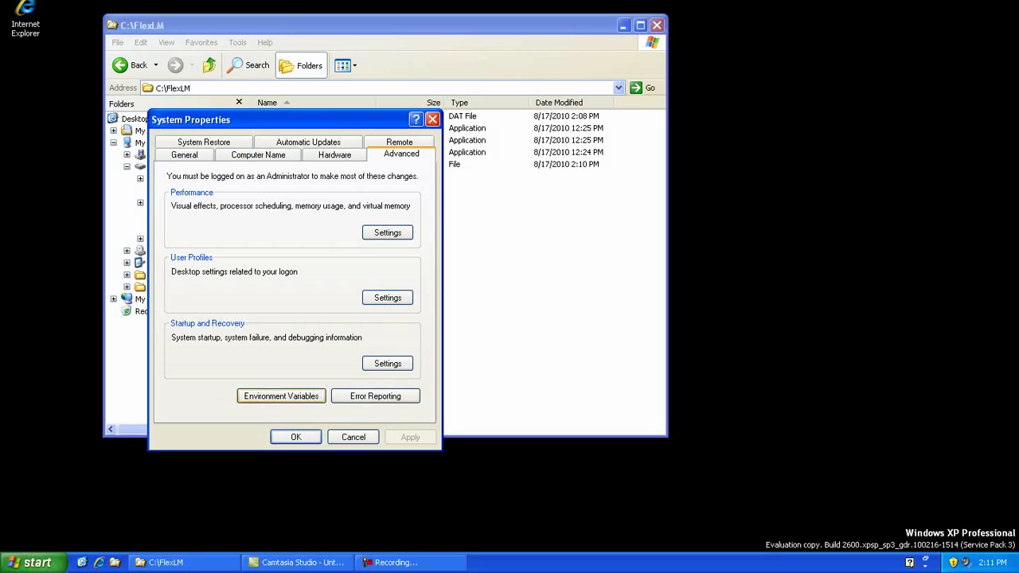
pyautogui.click(281, 395)
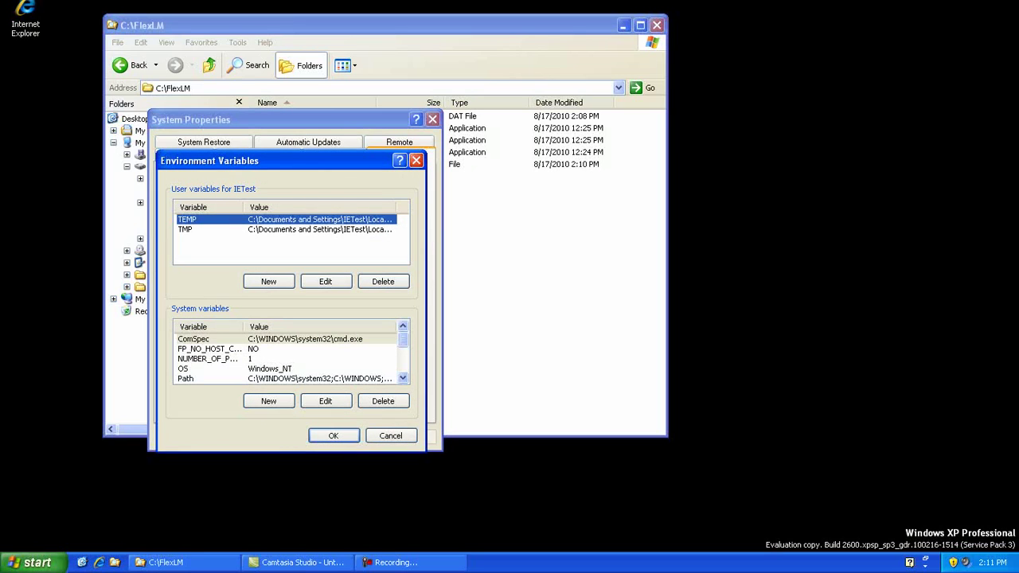
pyautogui.click(268, 401)
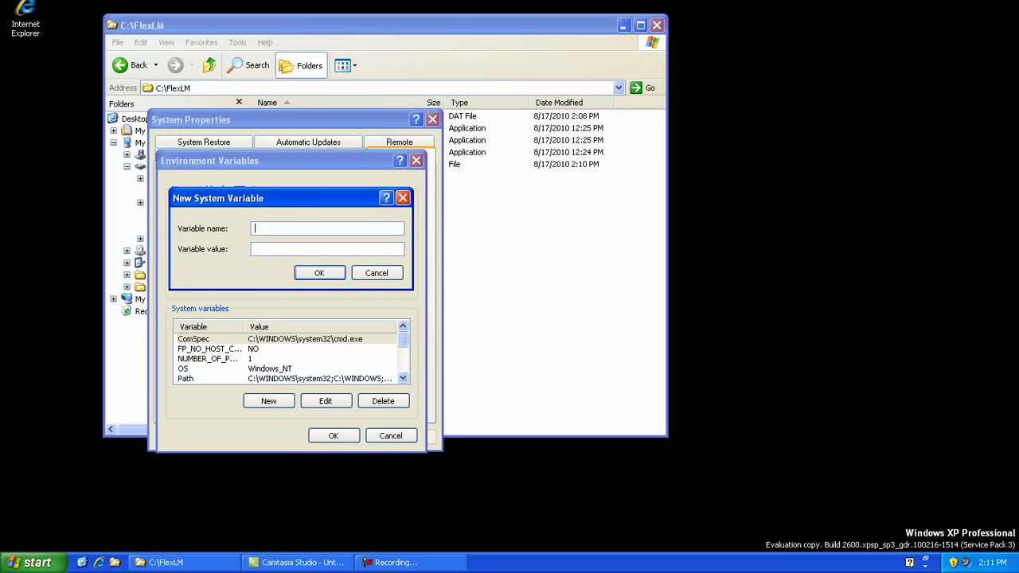
pyautogui.write('EYEON_LICENS')
pyautogui.press('BackSpace')
pyautogui.write('SE')
pyautogui.write('_FILE')
pyautogui.write('@')
pyautogui.write('virtual')
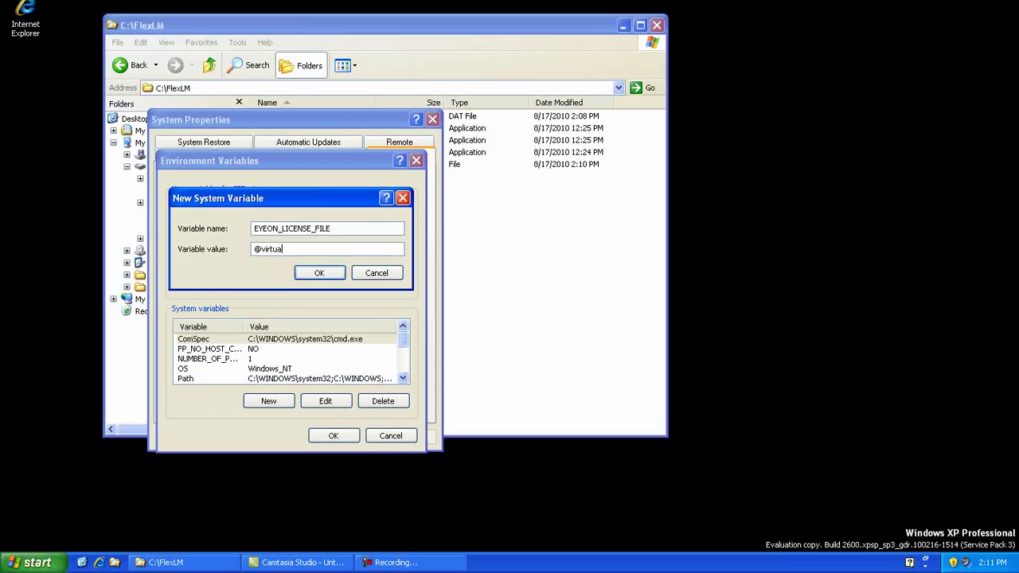
pyautogui.write('_server;')
pyautogui.click(319, 273)
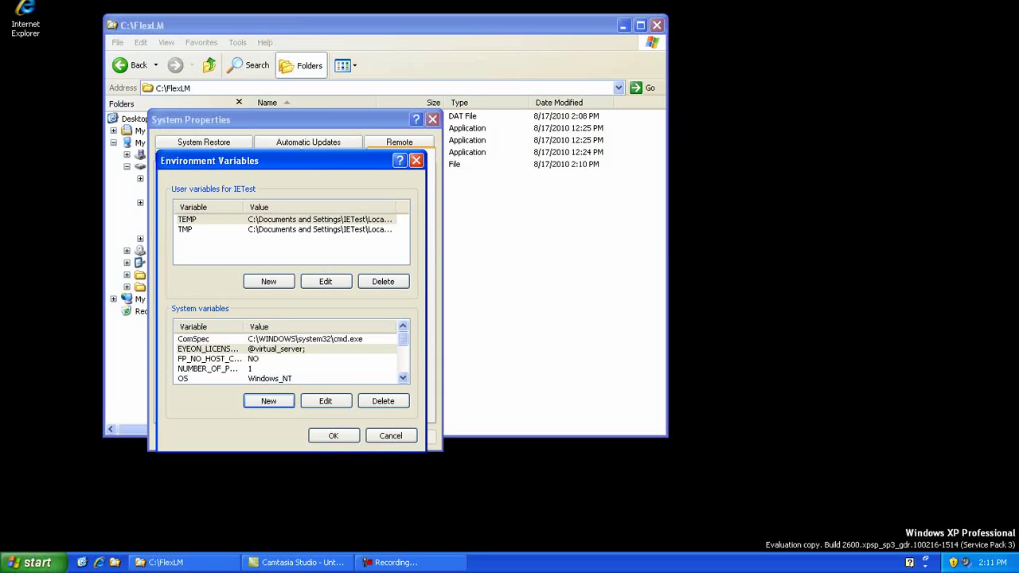
pyautogui.click(333, 435)
pyautogui.click(286, 435)
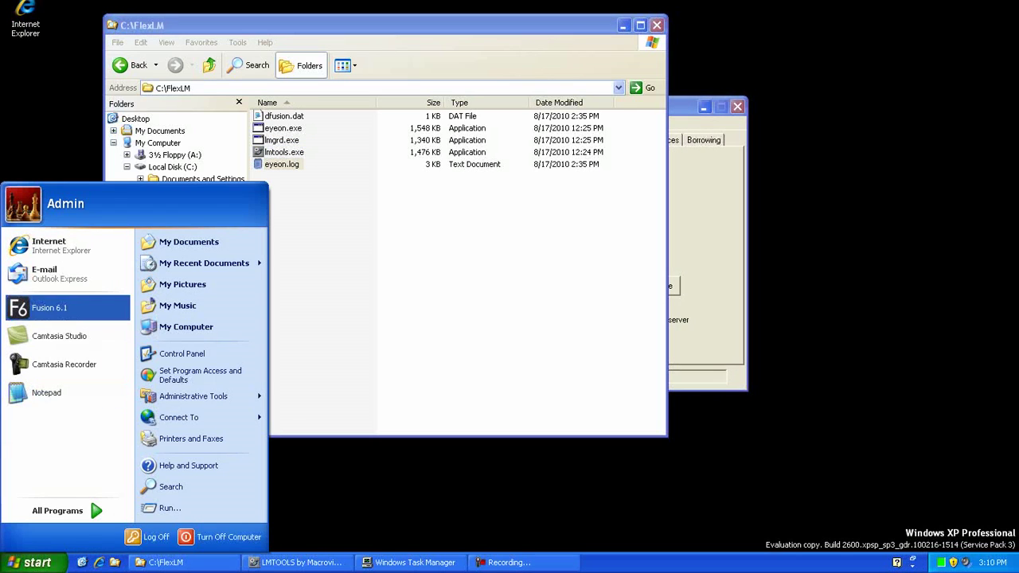
# Step: Launch Fusion 6.1, expand the license dialog's details, and select the full error text
pyautogui.press('Return')
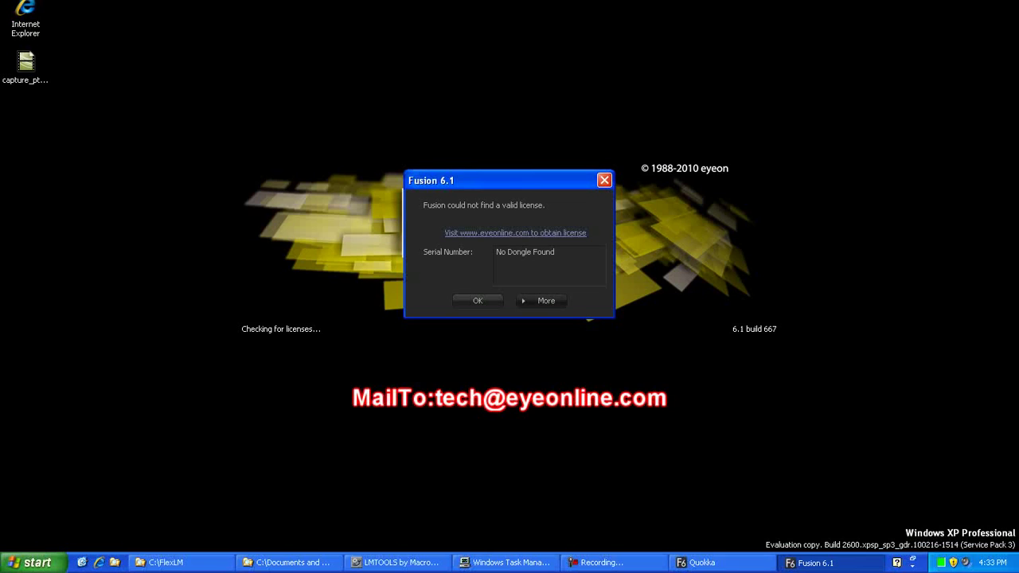
pyautogui.click(544, 300)
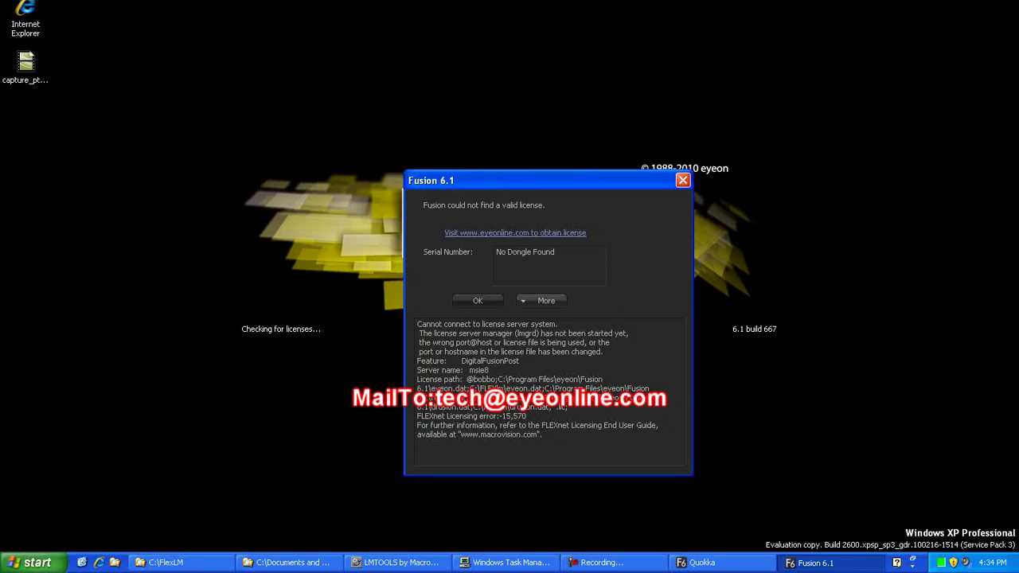
pyautogui.moveTo(542, 435); pyautogui.dragTo(419, 324)
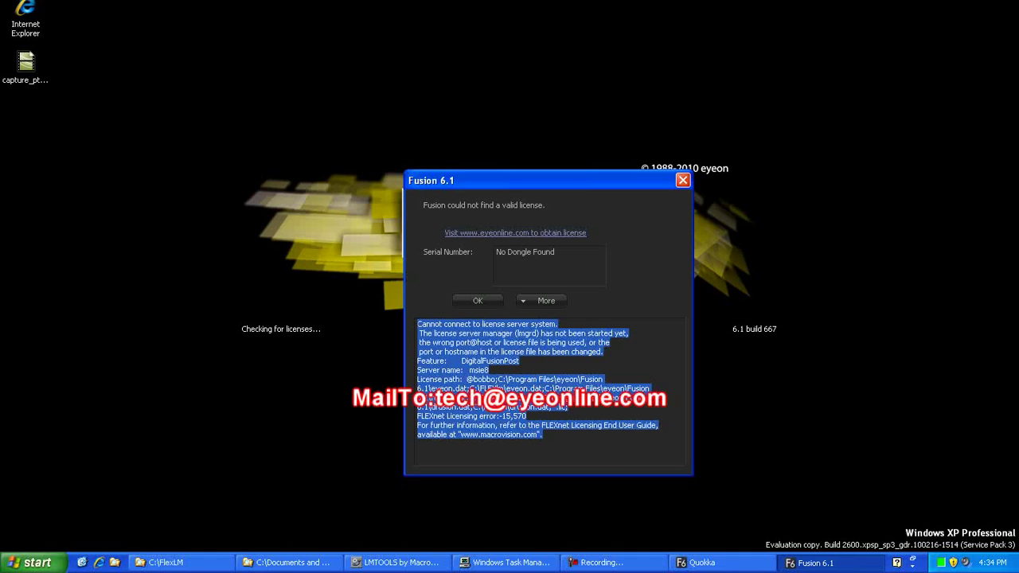